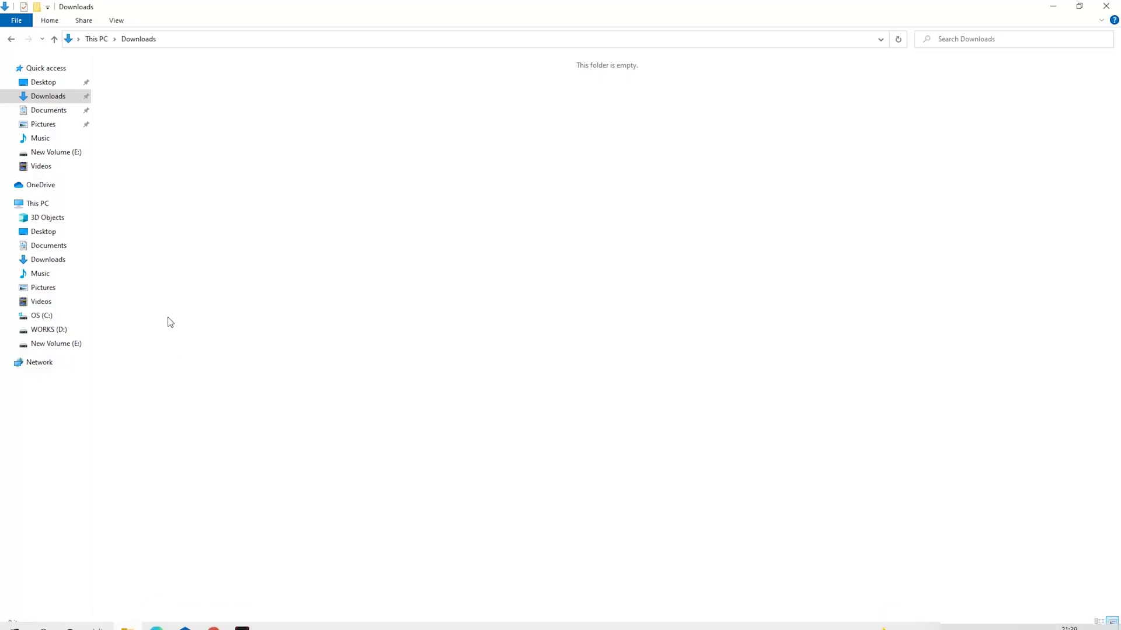
Step: Add a new folder named 'Miner' to the empty Downloads folder
{"action": "right_click", "coordinate": [207, 235]}
{"action": "mouse_move", "coordinate": [263, 384]}
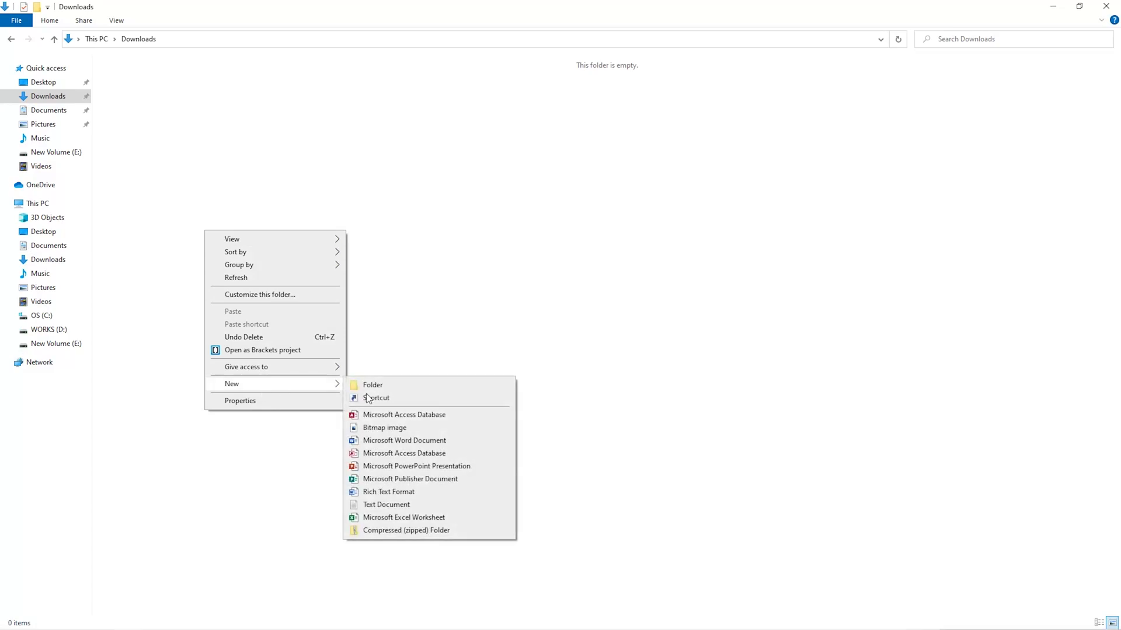
{"action": "left_click", "coordinate": [399, 391]}
{"action": "type", "text": "Mi"}
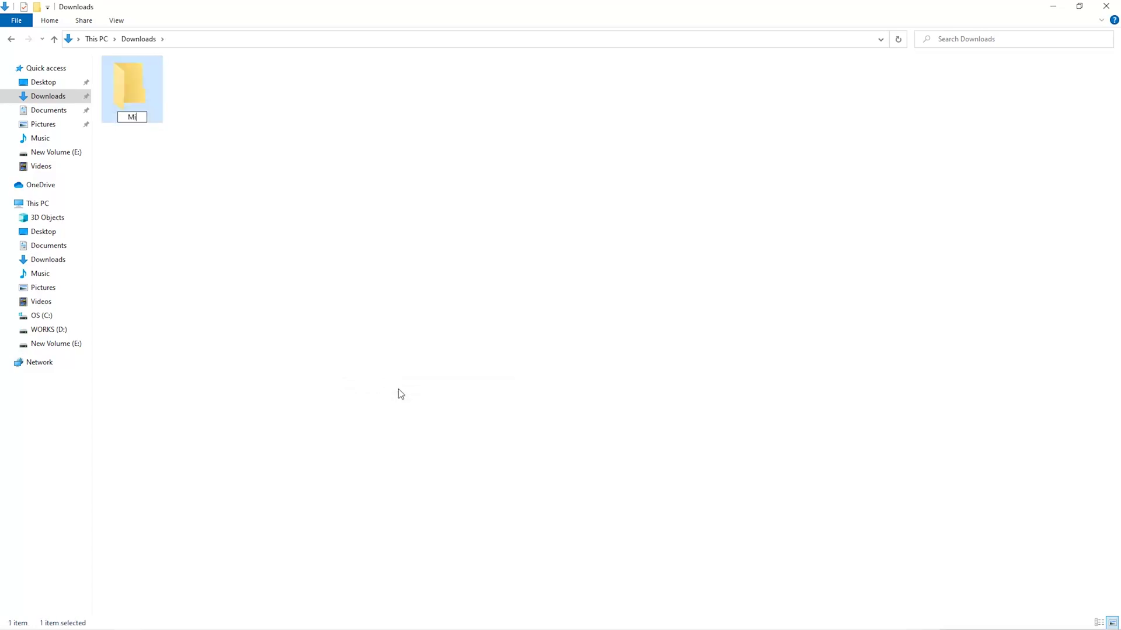
{"action": "type", "text": "ner"}
{"action": "key", "text": "Return"}
Step: Launch Windows Security and start adding an exclusion under Virus & threat protection settings
{"action": "key", "text": "super"}
{"action": "type", "text": "wi"}
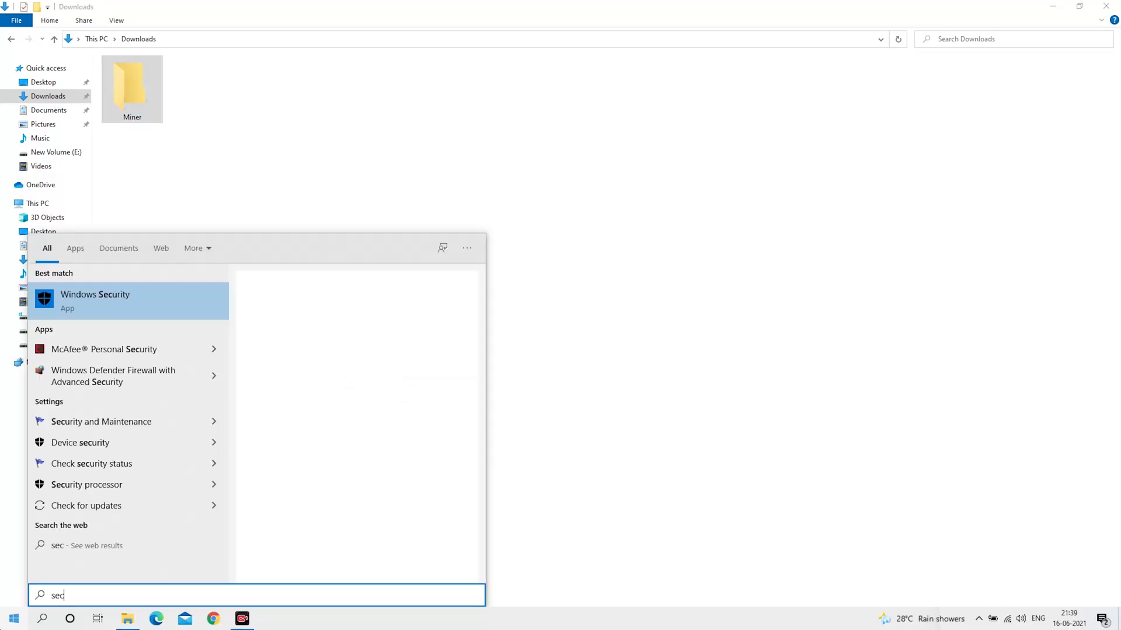
{"action": "type", "text": "ndo"}
{"action": "key", "text": "Return"}
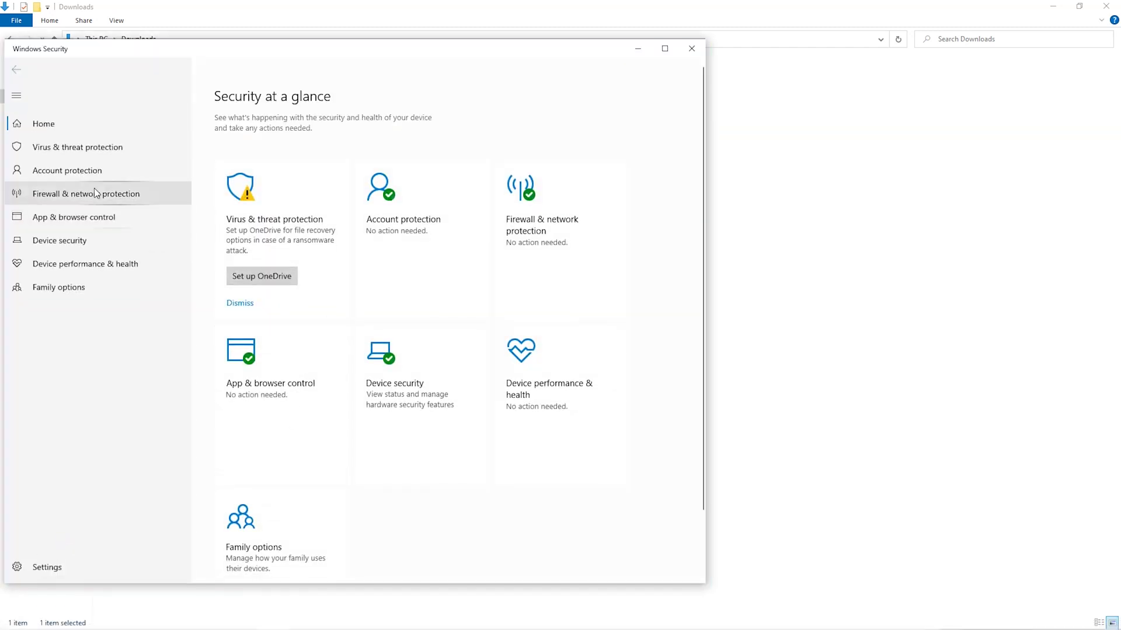
{"action": "left_click", "coordinate": [84, 144]}
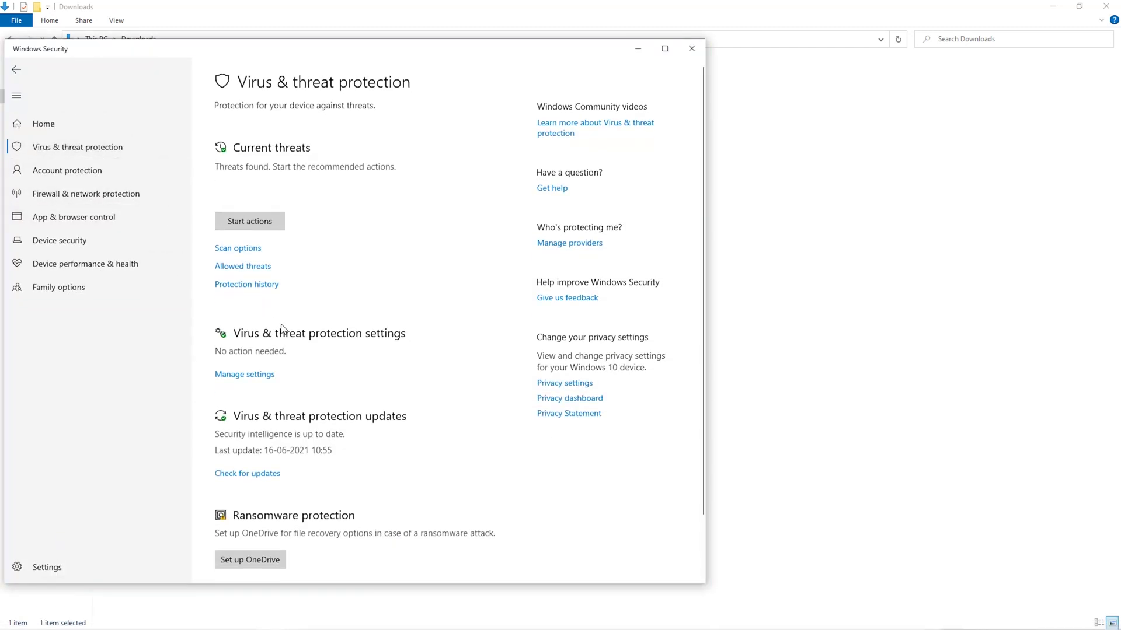
{"action": "scroll", "coordinate": [282, 330], "scroll_direction": "down", "scroll_amount": 2}
{"action": "left_click", "coordinate": [252, 306]}
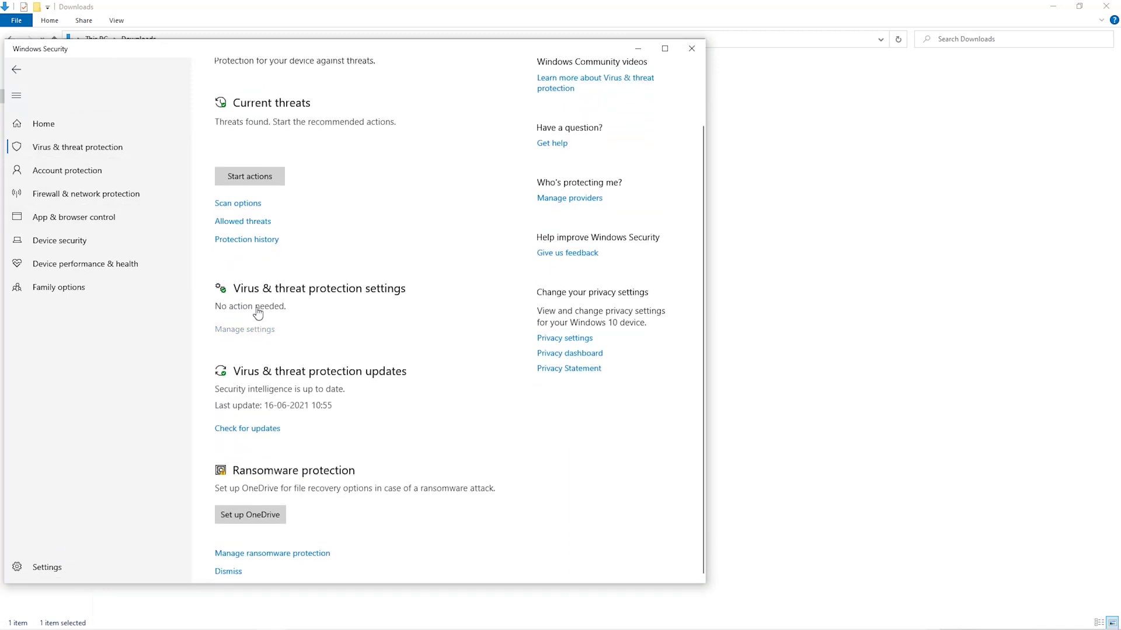
{"action": "scroll", "coordinate": [275, 386], "scroll_direction": "down", "scroll_amount": 5}
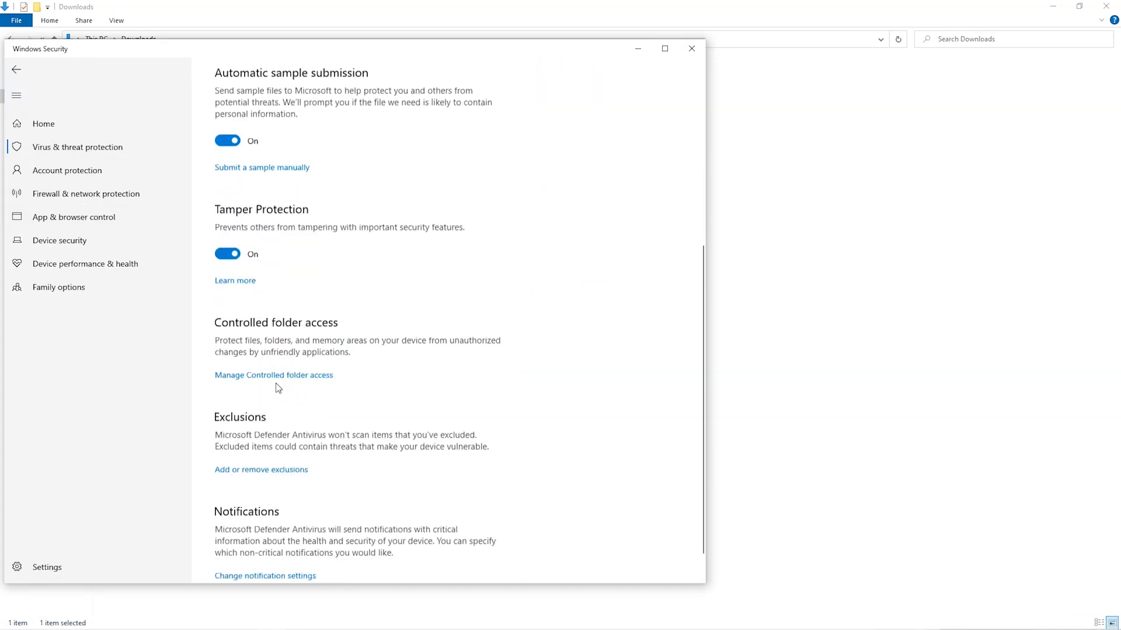
{"action": "left_click", "coordinate": [281, 449]}
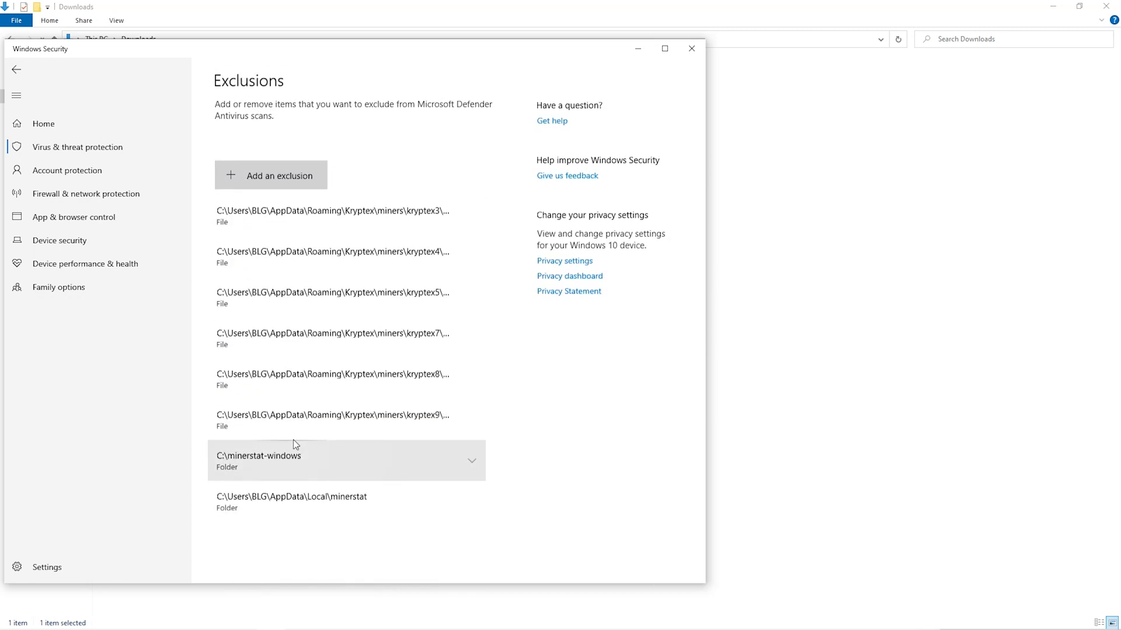
{"action": "left_click", "coordinate": [298, 179]}
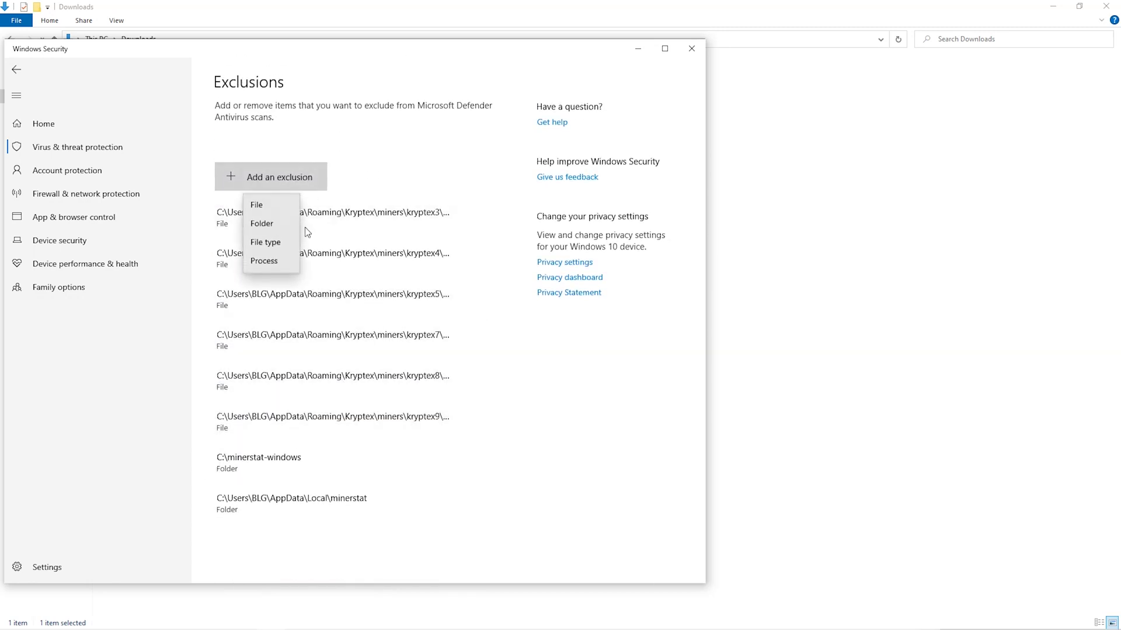
Step: Add the Downloads\Miner folder as a Defender folder exclusion
{"action": "left_click", "coordinate": [274, 226]}
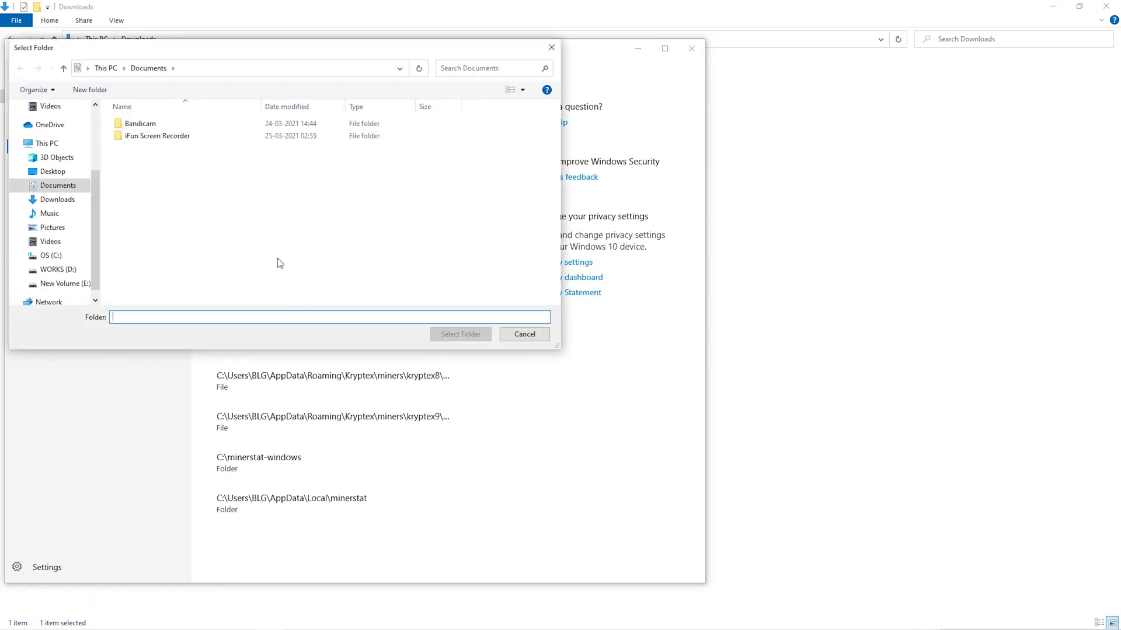
{"action": "left_click", "coordinate": [58, 214]}
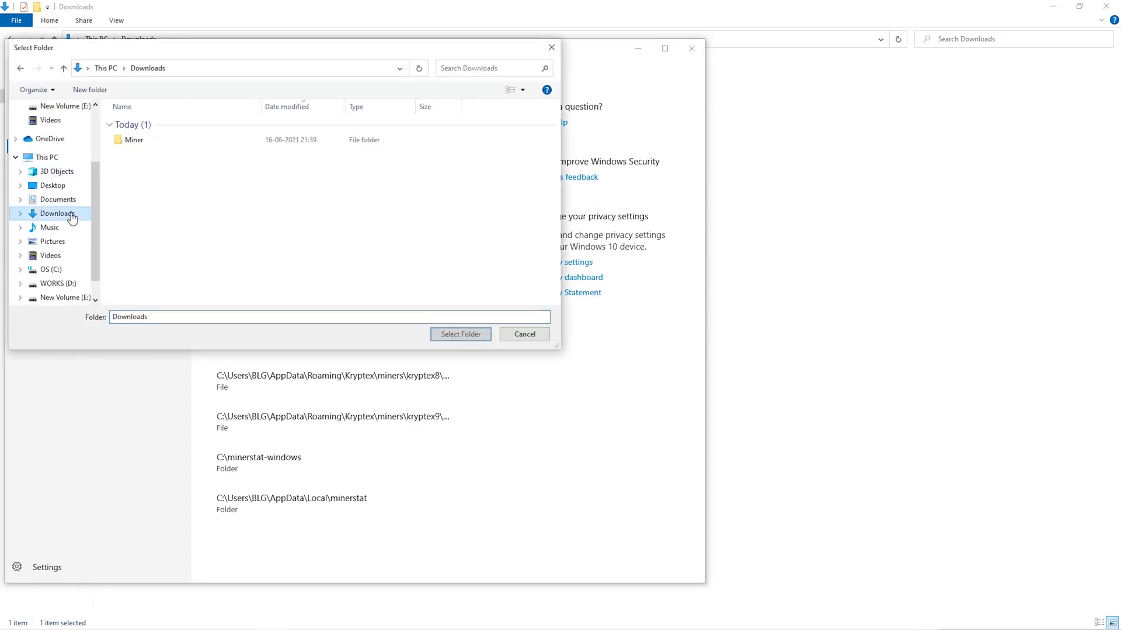
{"action": "left_click", "coordinate": [327, 143]}
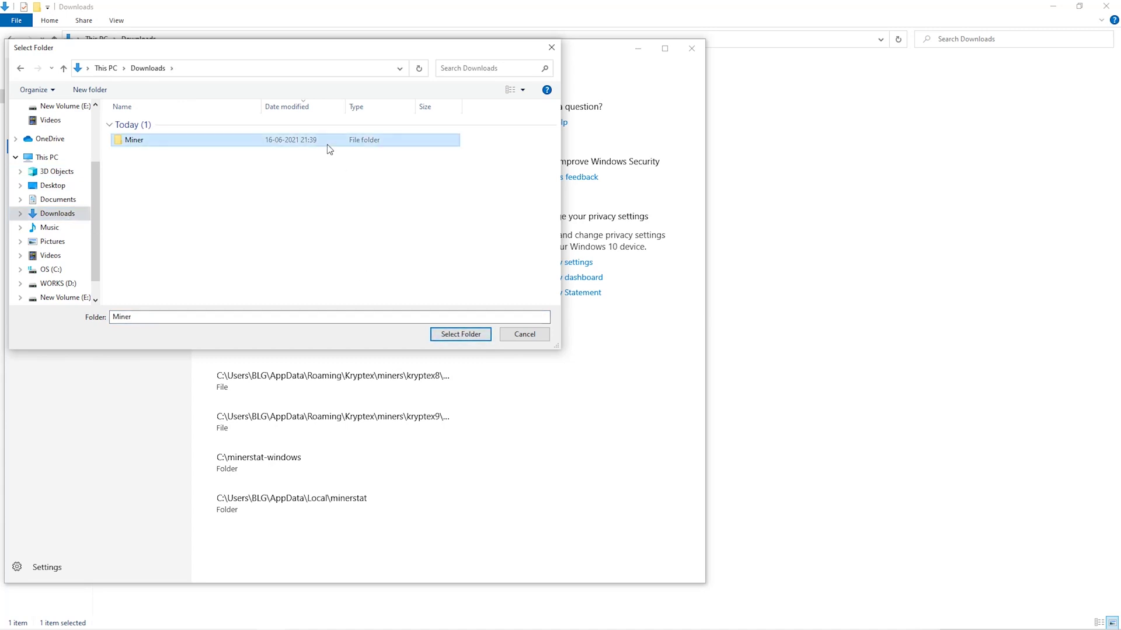
{"action": "left_click", "coordinate": [449, 339]}
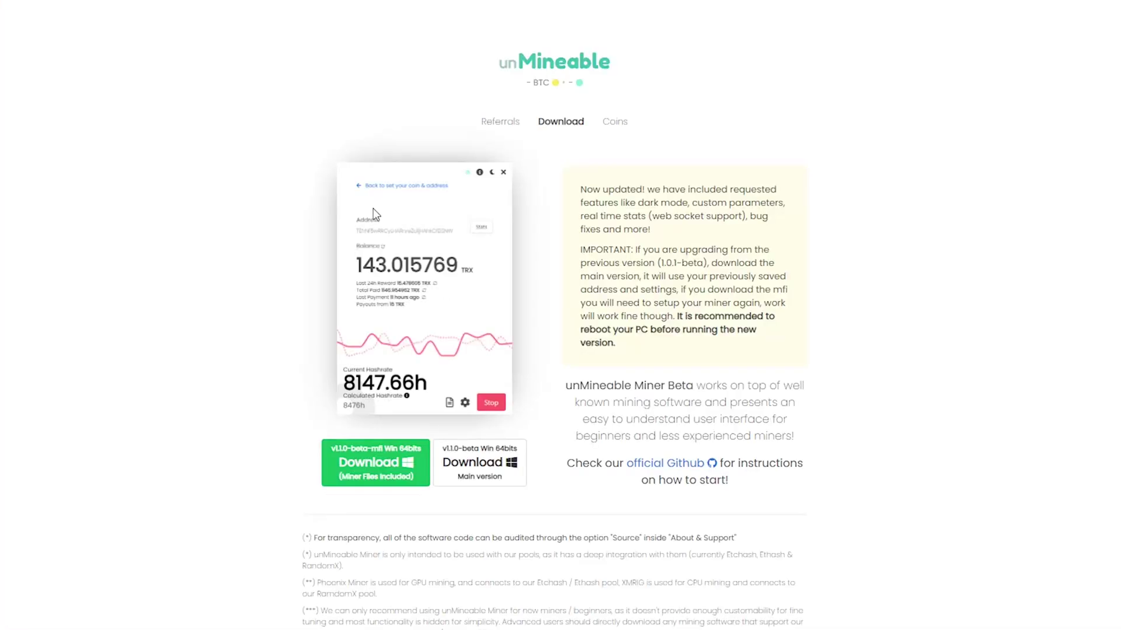
Step: Save the v1.1.0-beta-mfi miner download into the Downloads\Miner folder
{"action": "left_click", "coordinate": [386, 468]}
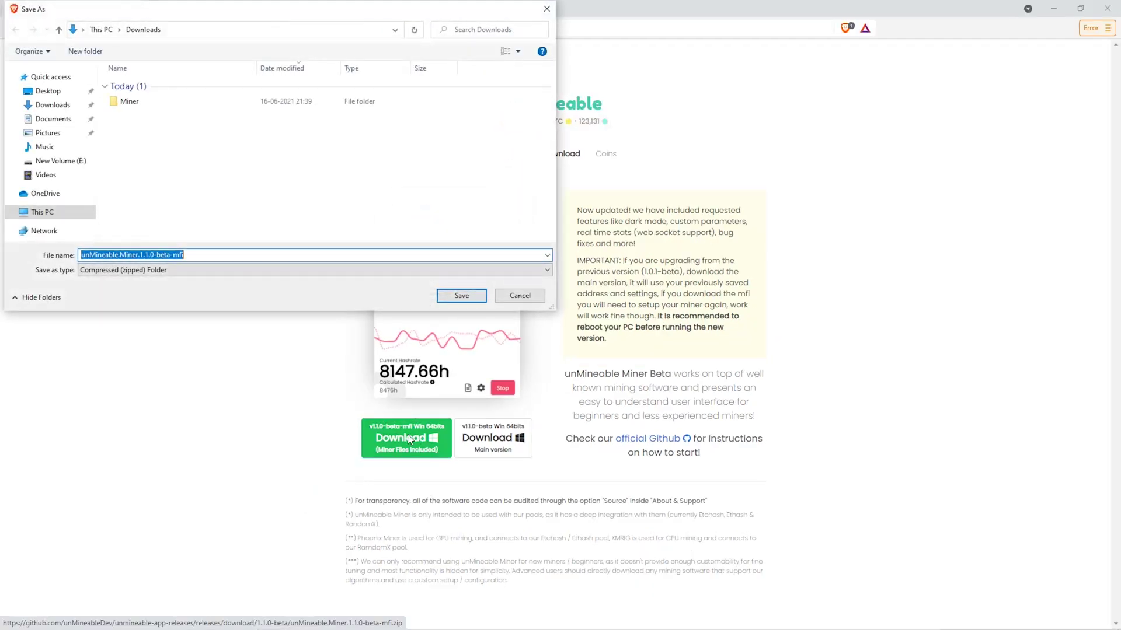
{"action": "left_click", "coordinate": [199, 104]}
{"action": "double_click", "coordinate": [199, 103]}
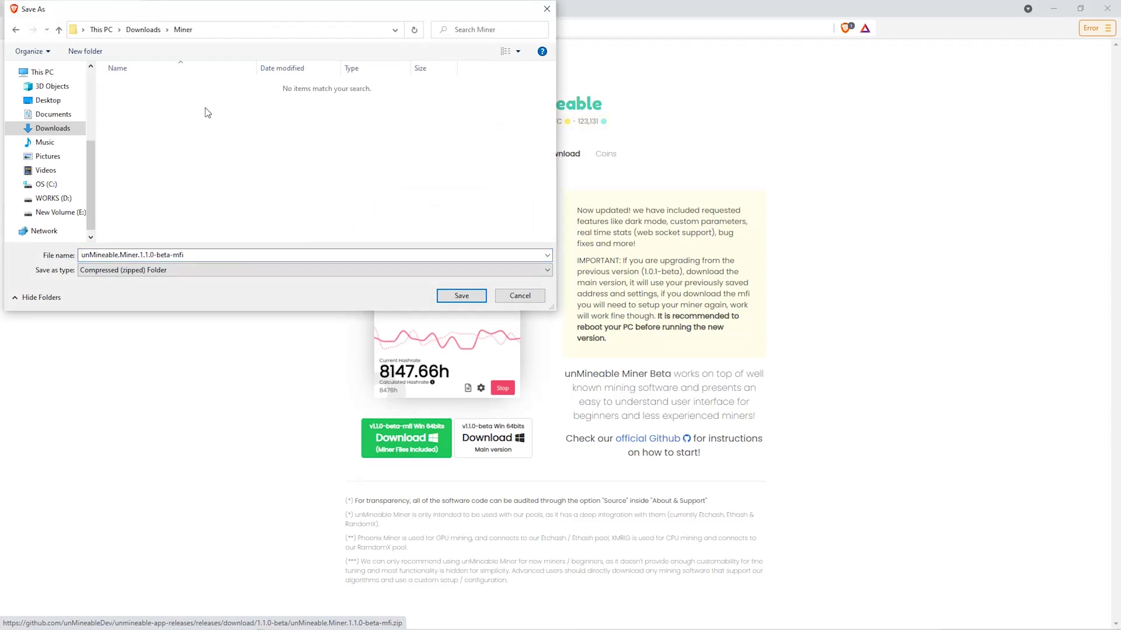
{"action": "left_click", "coordinate": [462, 296]}
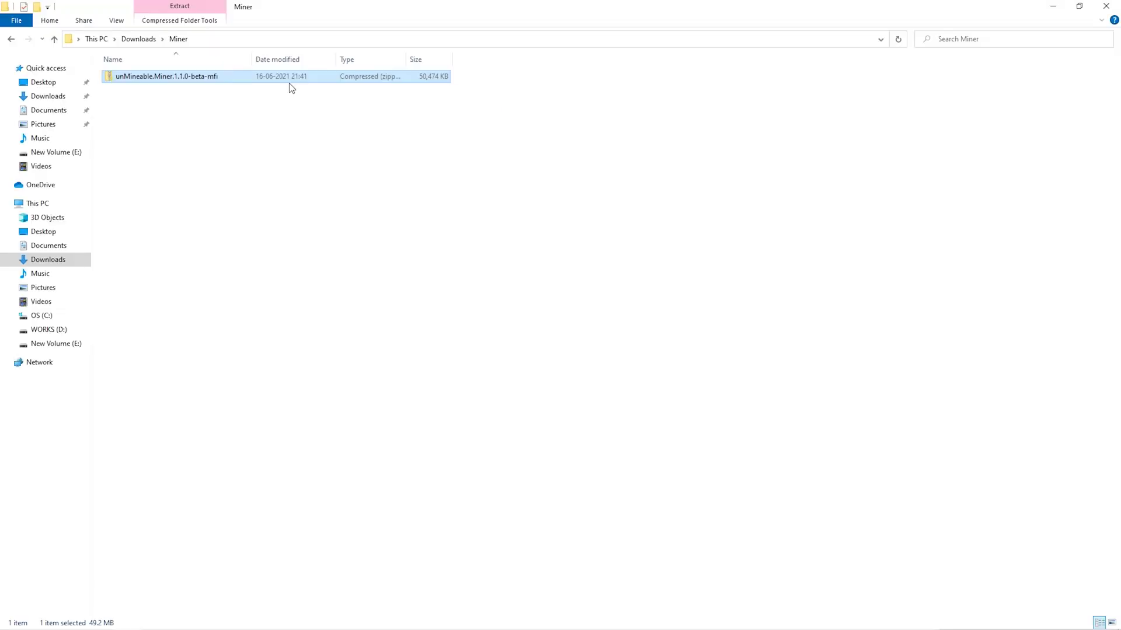
Step: Extract the zip in place with 7-Zip and launch unMineable Miner 1.1.0-beta-mfi
{"action": "right_click", "coordinate": [290, 87]}
{"action": "mouse_move", "coordinate": [314, 155]}
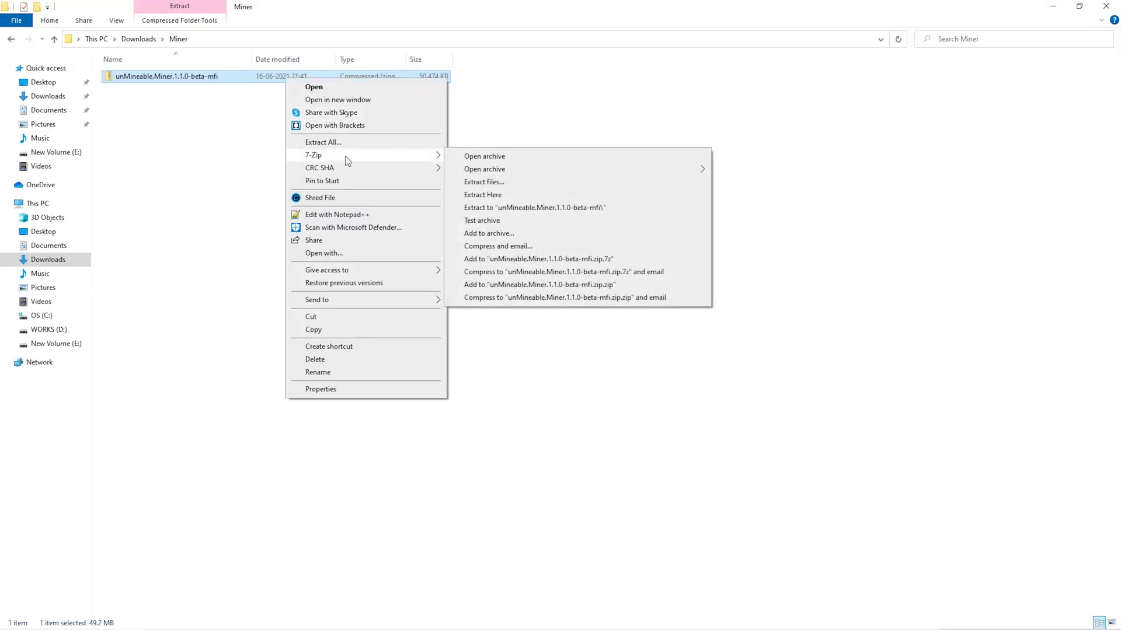
{"action": "left_click", "coordinate": [503, 201]}
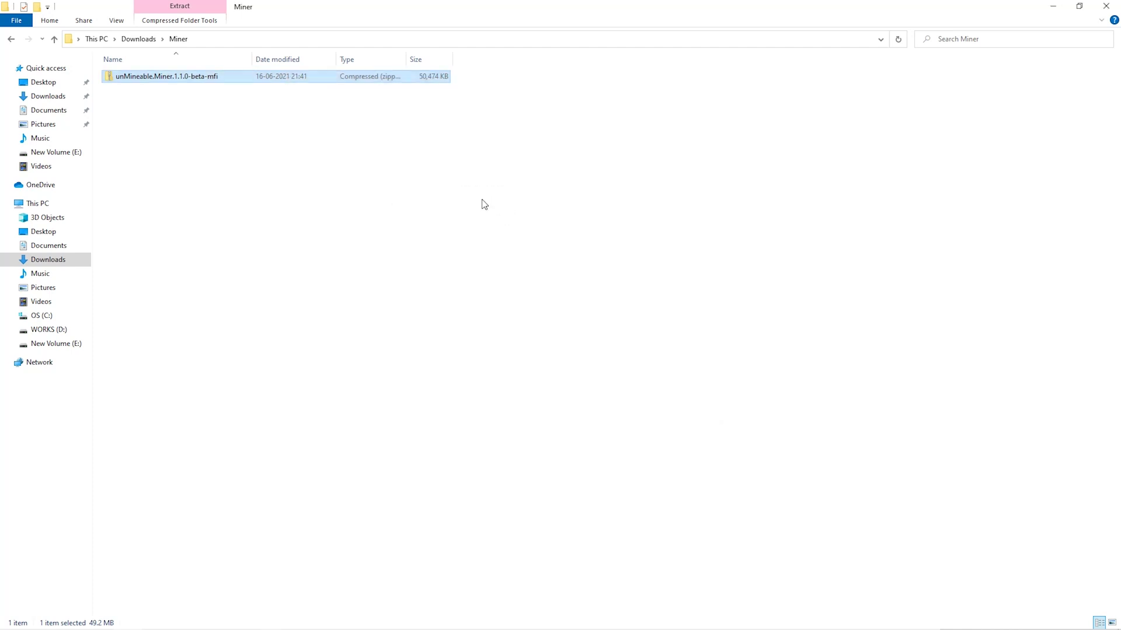
{"action": "double_click", "coordinate": [276, 77]}
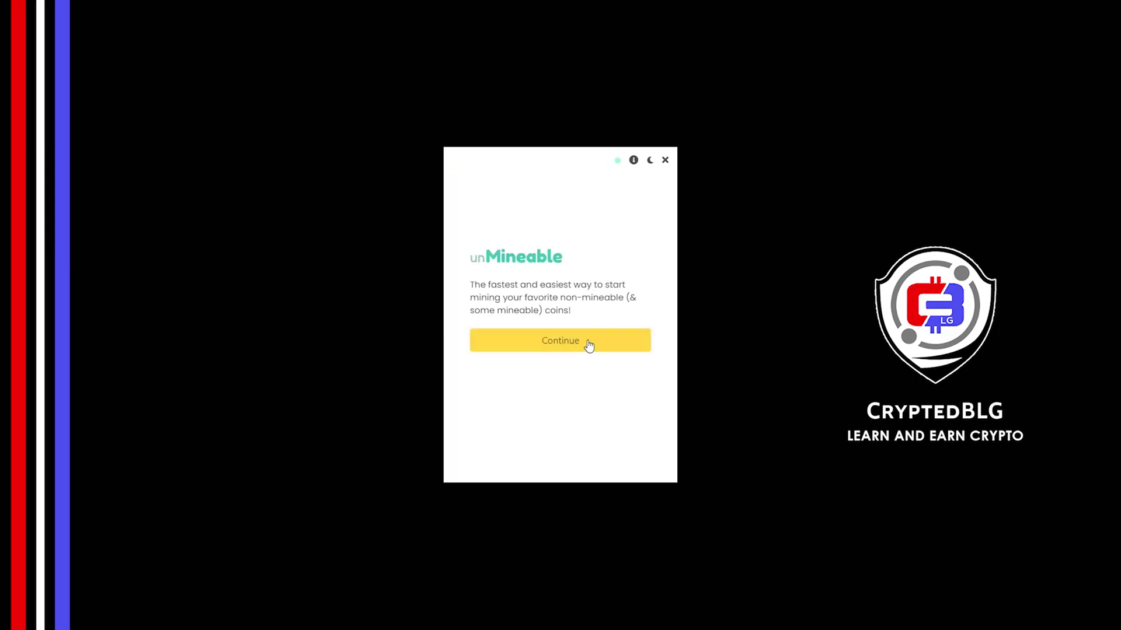
Step: Continue past the welcome screen, choose Graphics Card (GPU) hardware, and proceed to coin setup
{"action": "left_click", "coordinate": [588, 346]}
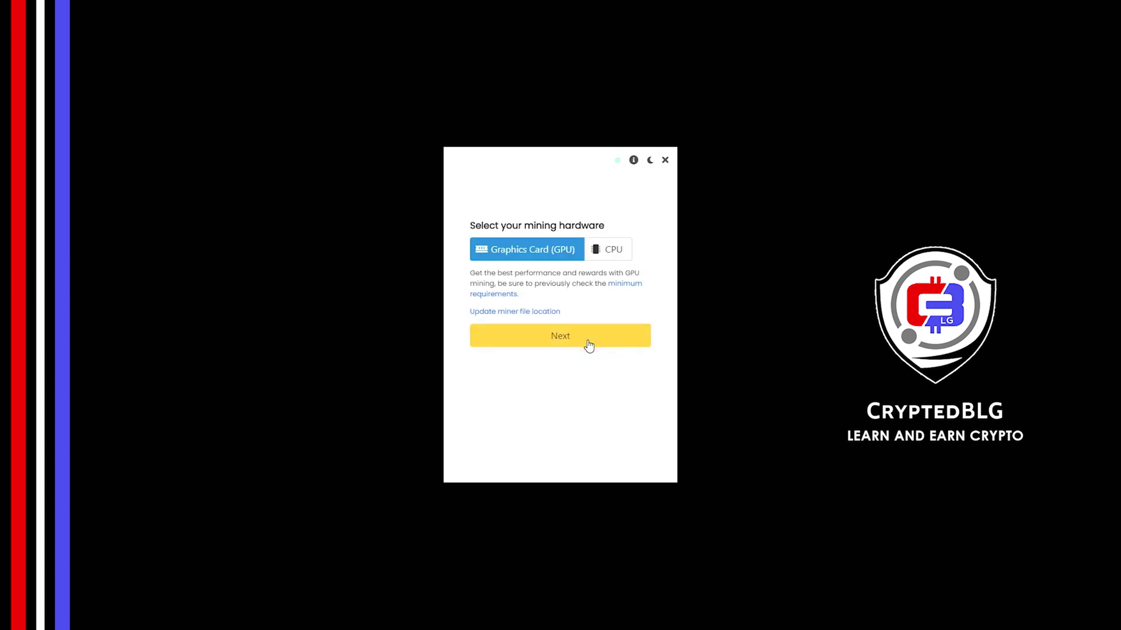
{"action": "left_click", "coordinate": [604, 257]}
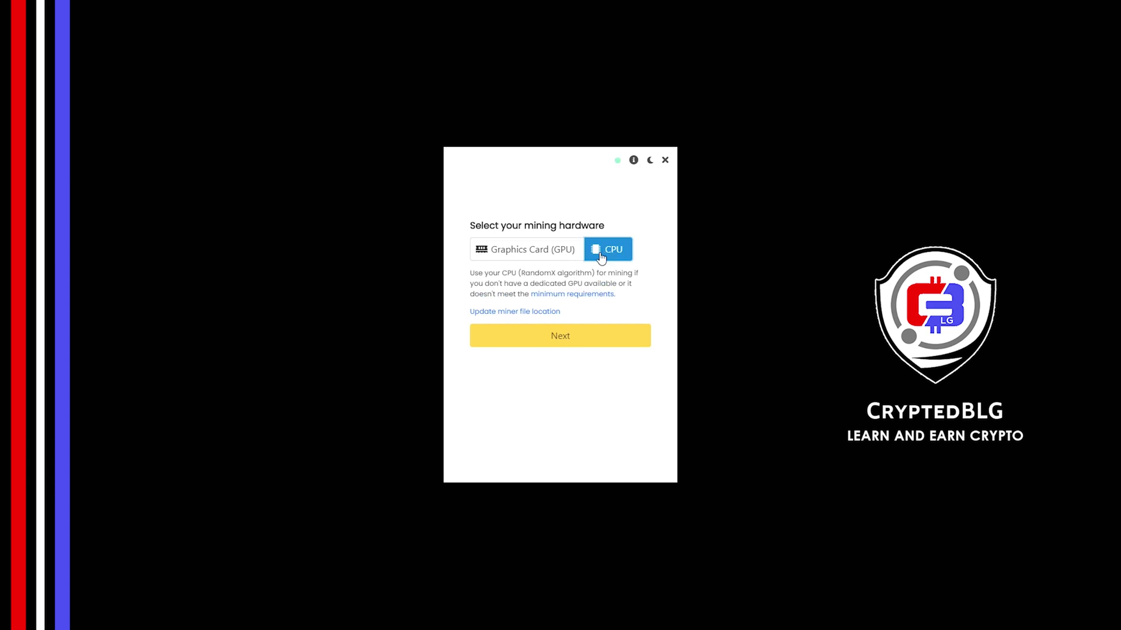
{"action": "left_click", "coordinate": [541, 257]}
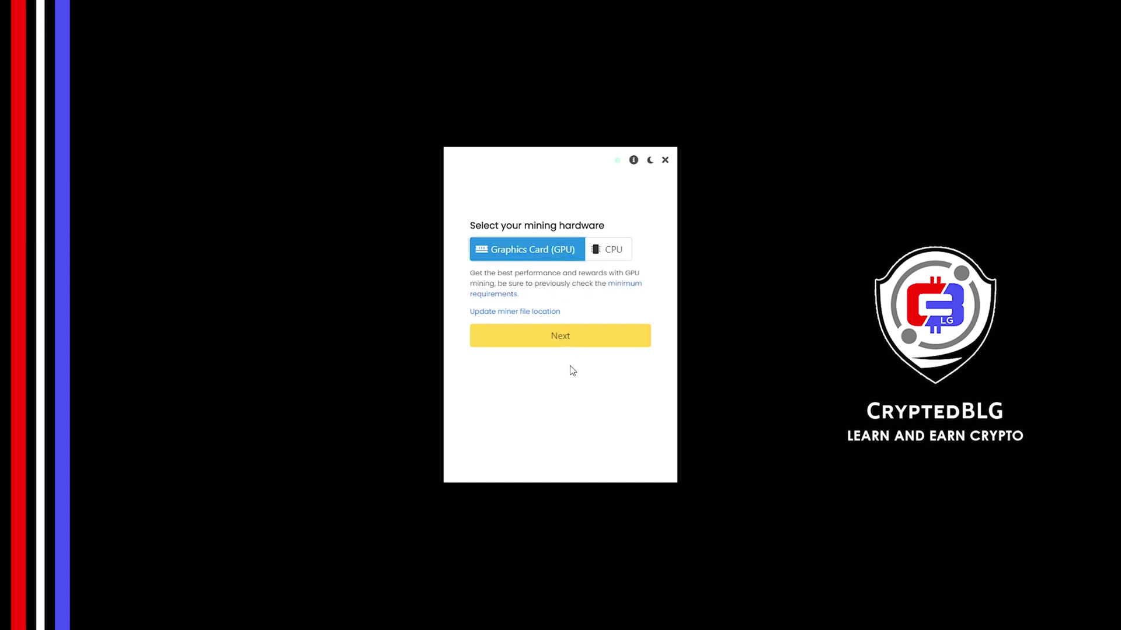
{"action": "left_click", "coordinate": [532, 339]}
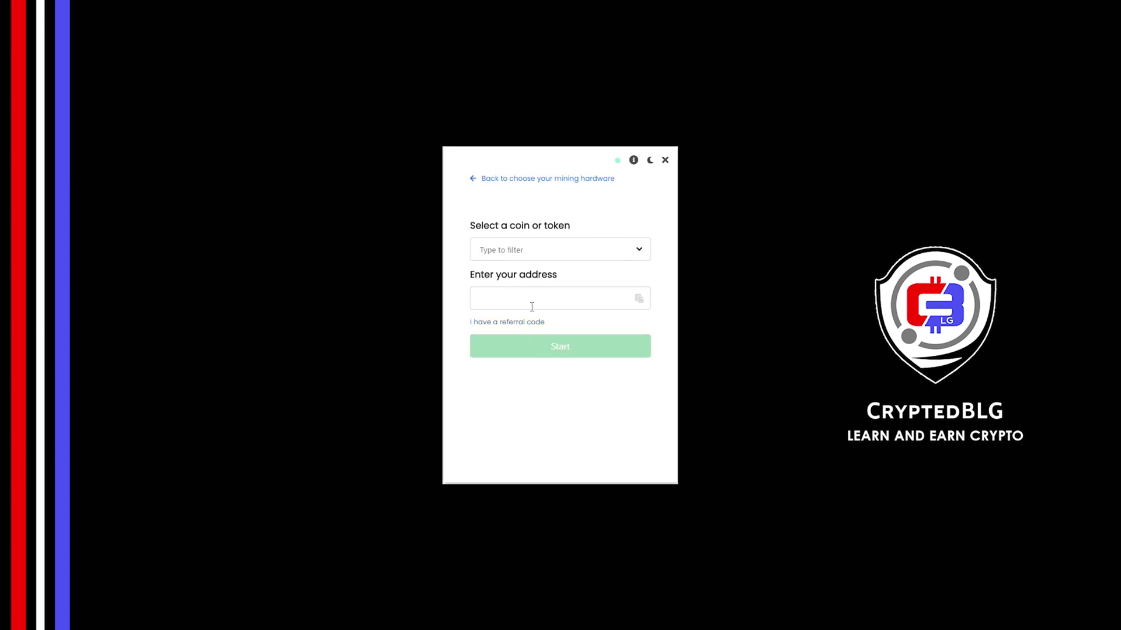
Step: Mine 0x ZRX to the pasted wallet address, allowing the miner through the firewall
{"action": "left_click", "coordinate": [518, 249]}
{"action": "type", "text": "zr"}
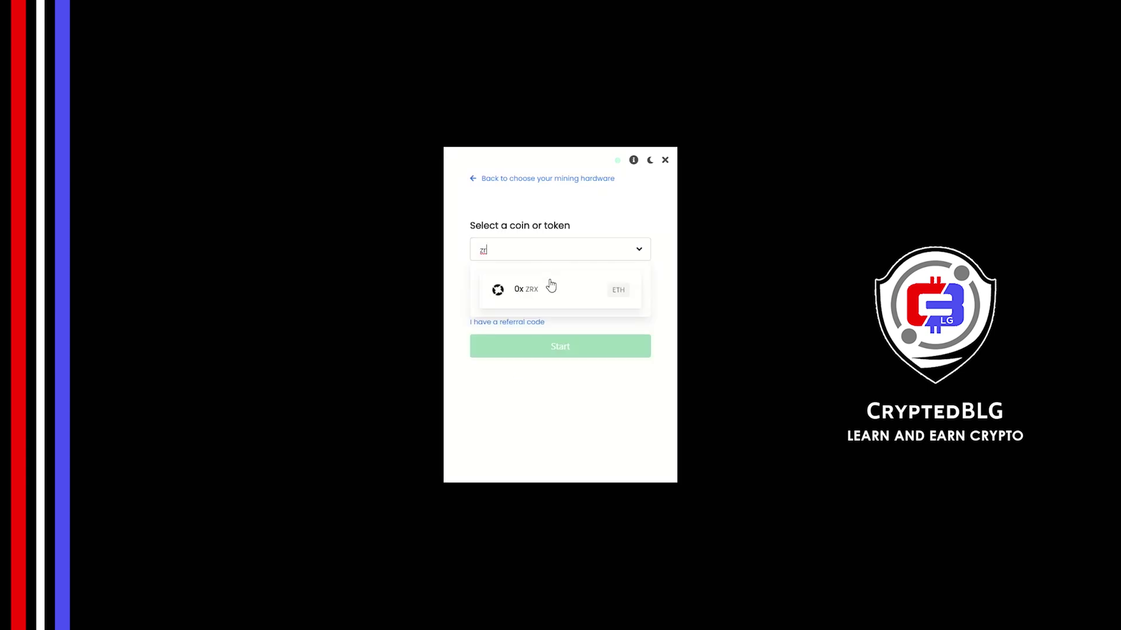
{"action": "left_click", "coordinate": [552, 290]}
{"action": "left_click", "coordinate": [555, 294]}
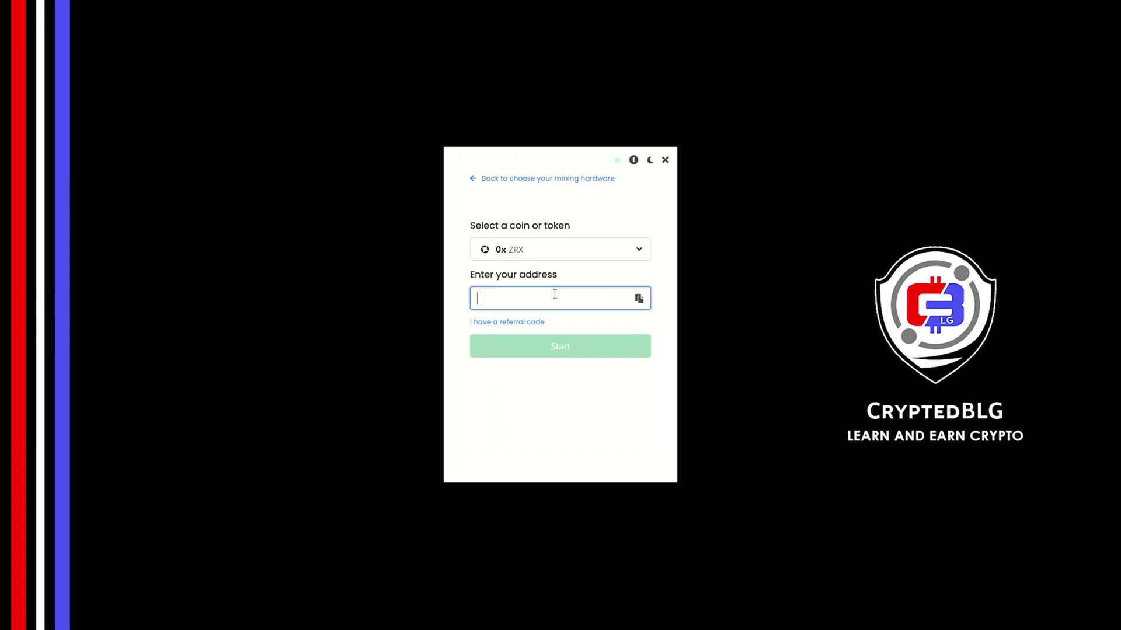
{"action": "key", "text": "ctrl+v"}
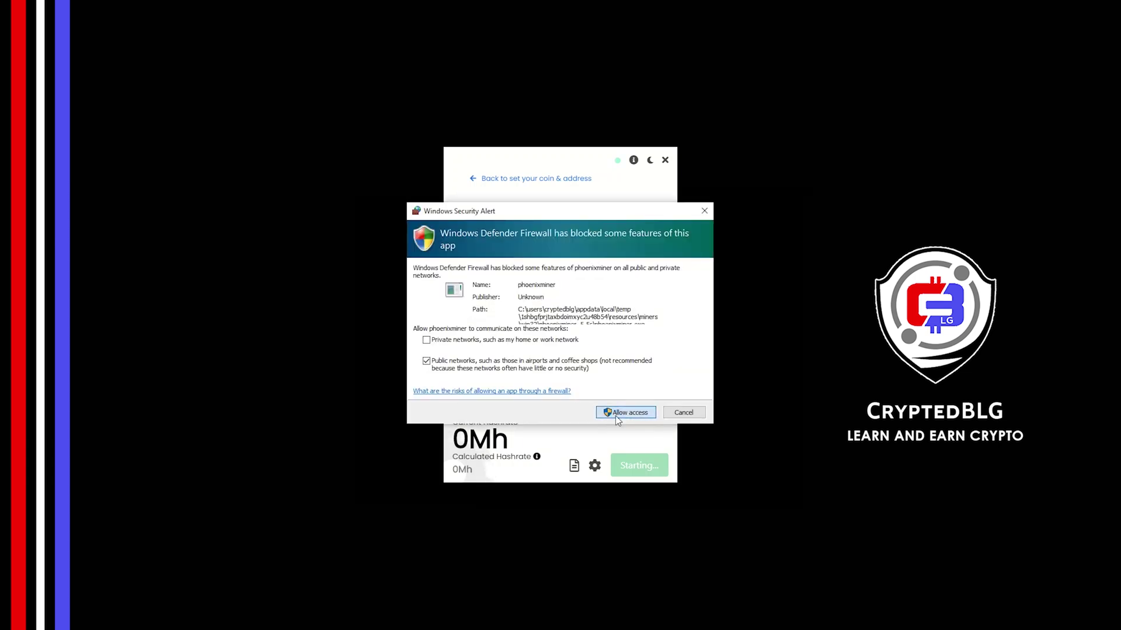
{"action": "left_click", "coordinate": [616, 414]}
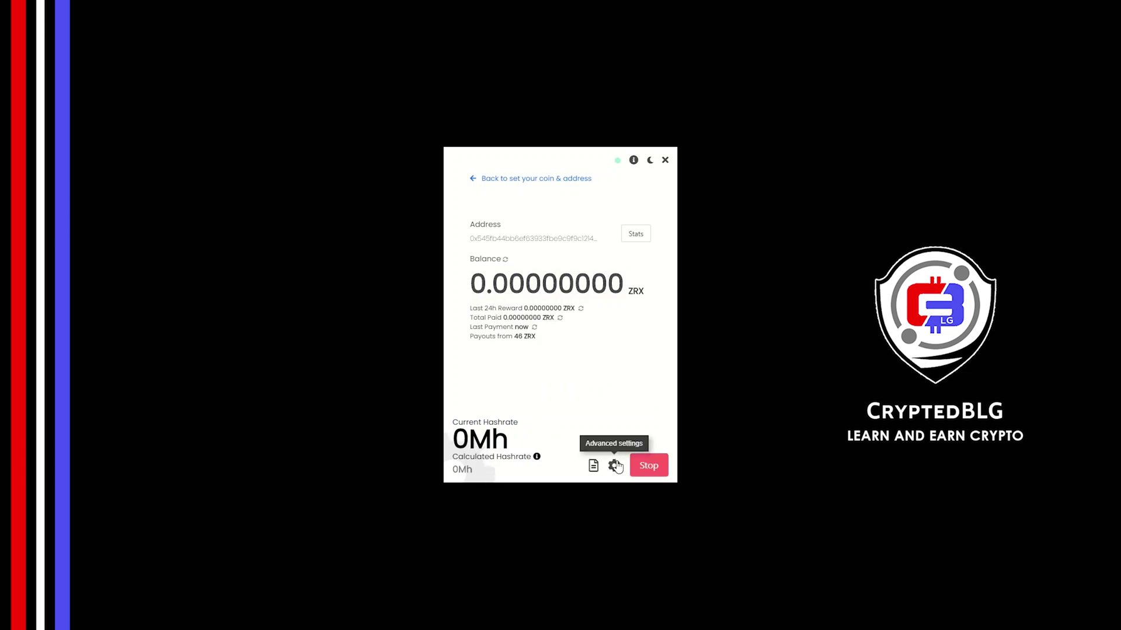
{"action": "left_click", "coordinate": [617, 467]}
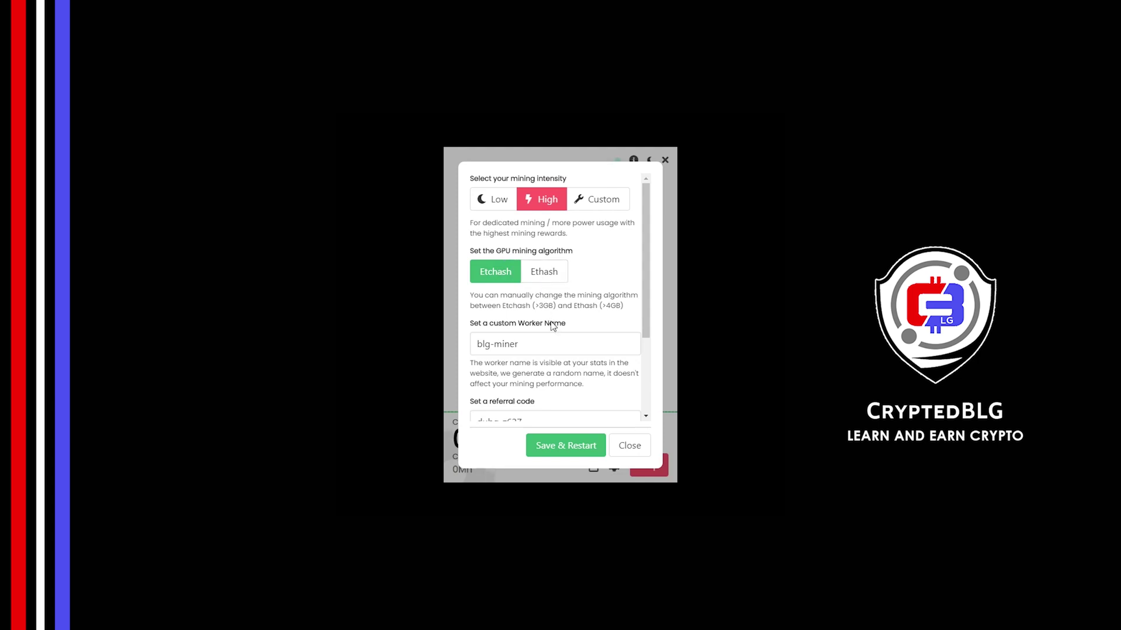
Step: Keep worker name blg-miner and referral code cswd-511c, then Save & Restart
{"action": "left_click_drag", "start_coordinate": [554, 342], "coordinate": [511, 353]}
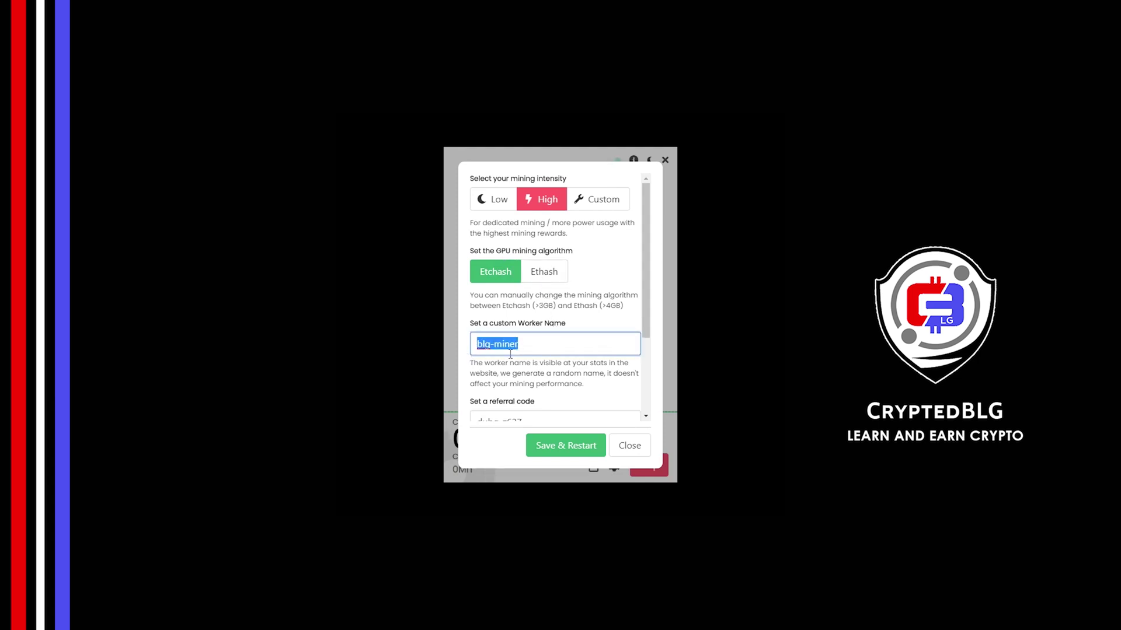
{"action": "left_click", "coordinate": [535, 368]}
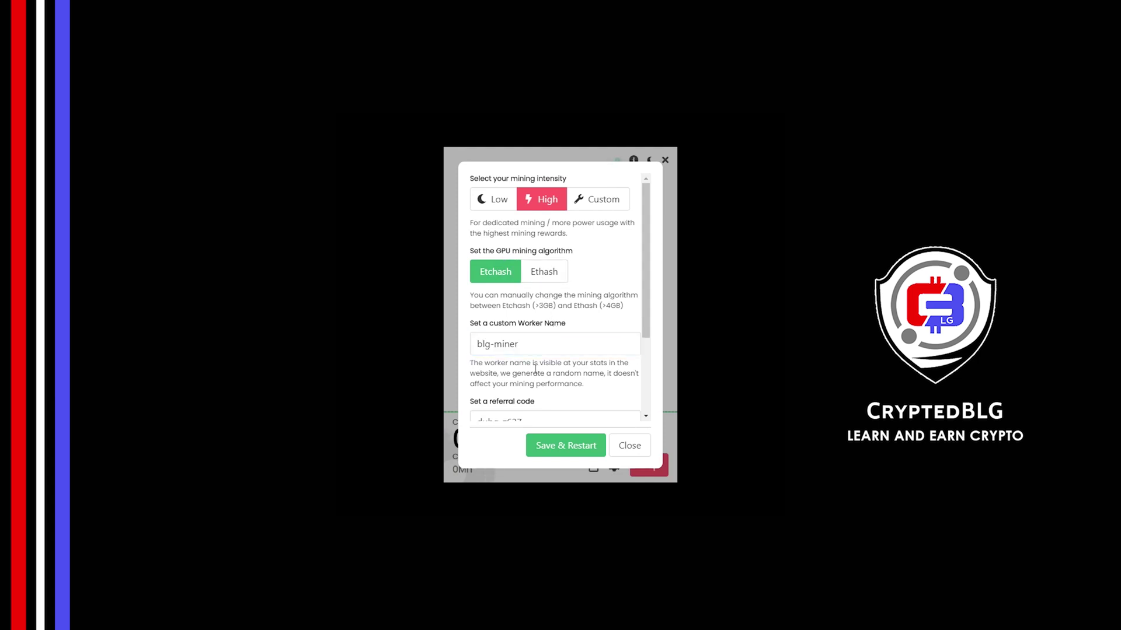
{"action": "scroll", "coordinate": [582, 338], "scroll_direction": "down", "scroll_amount": 3}
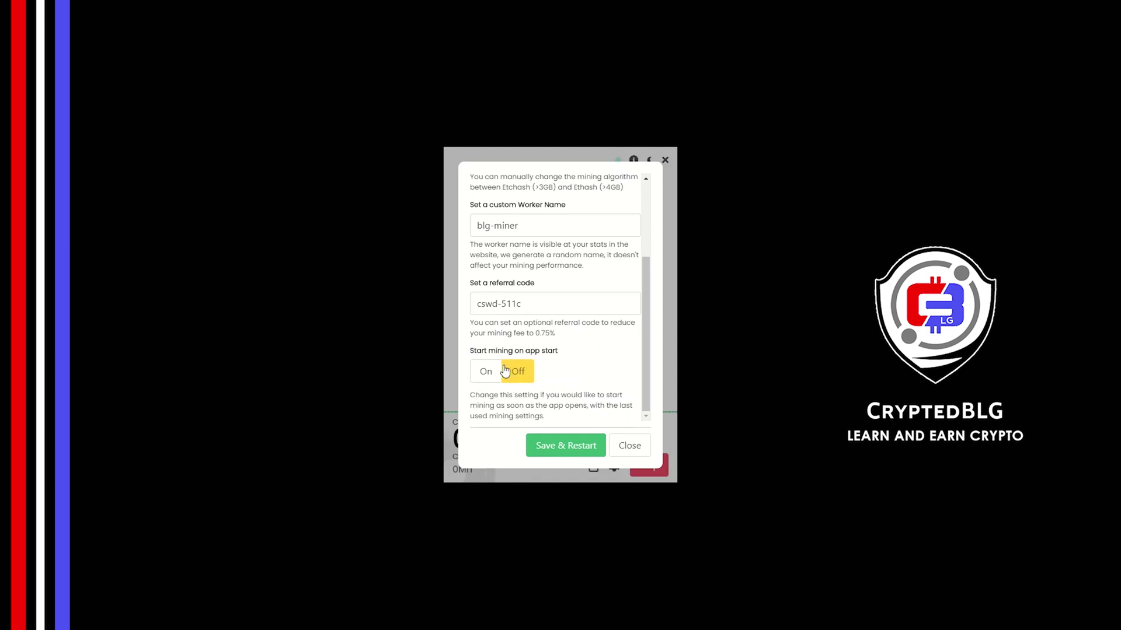
{"action": "left_click", "coordinate": [548, 447]}
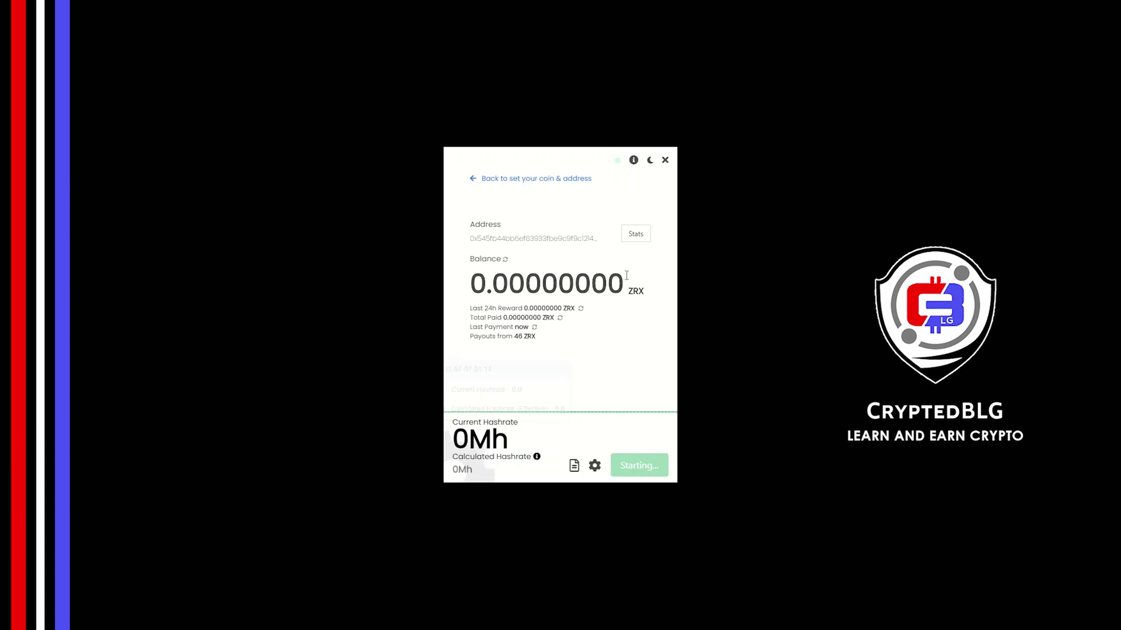
Step: Open the address's web stats and review the Payments, Referral Code and Stats tabs
{"action": "left_click", "coordinate": [636, 234]}
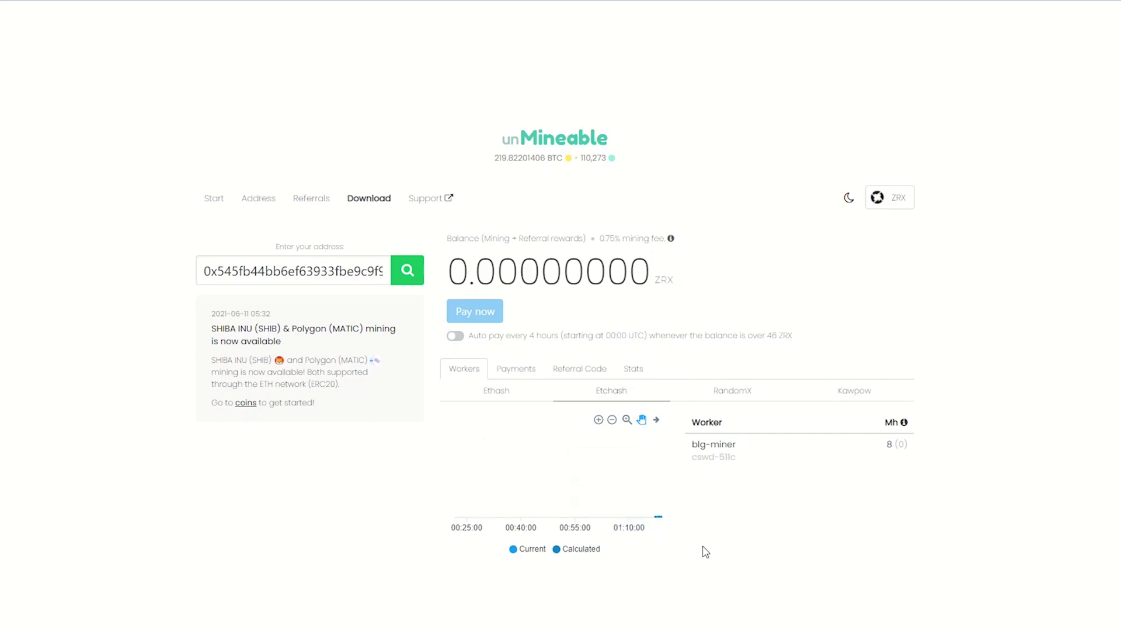
{"action": "left_click", "coordinate": [526, 379]}
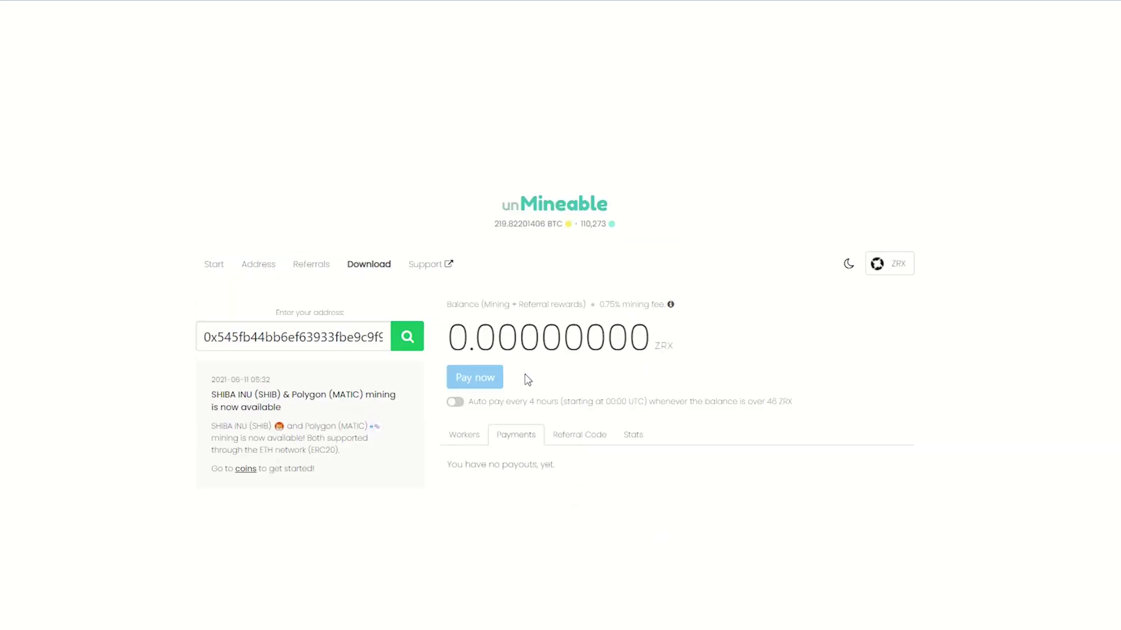
{"action": "left_click", "coordinate": [571, 436]}
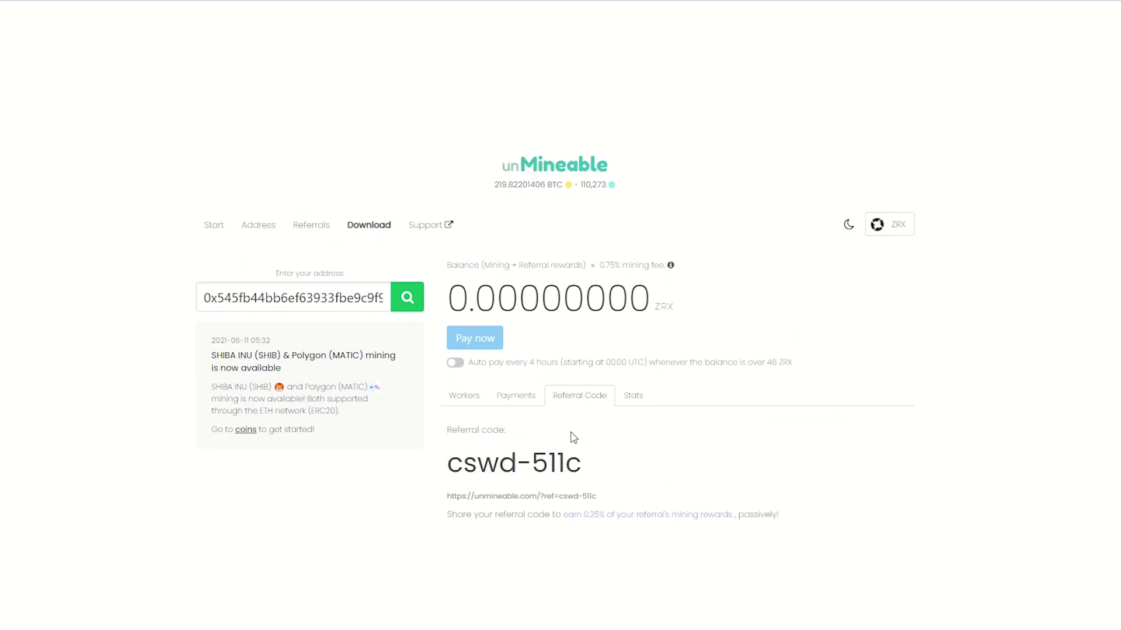
{"action": "left_click", "coordinate": [627, 401]}
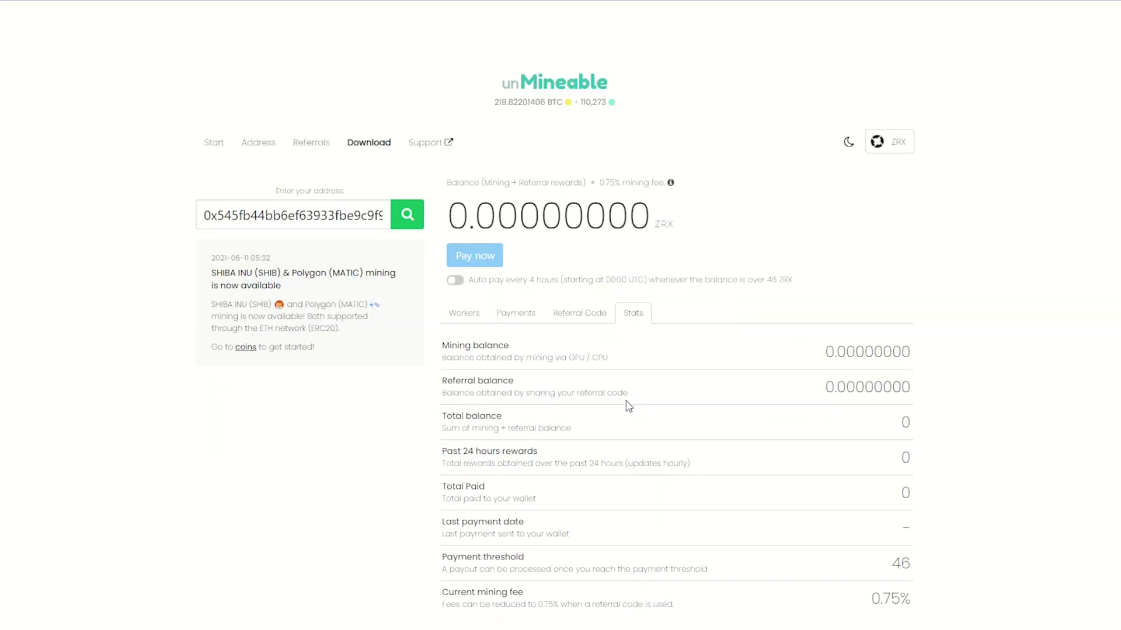